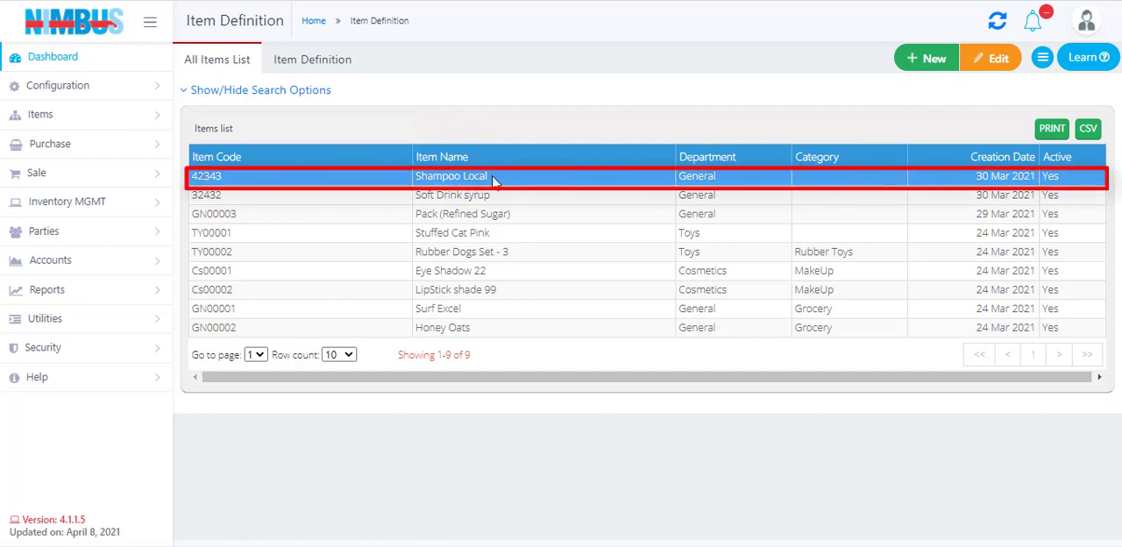
- Open the Shampoo Local item for editing and add packaging barcode SM200 titled Shampoo Pack of 5, quantity 5, price 2,600
left_click(997, 61)
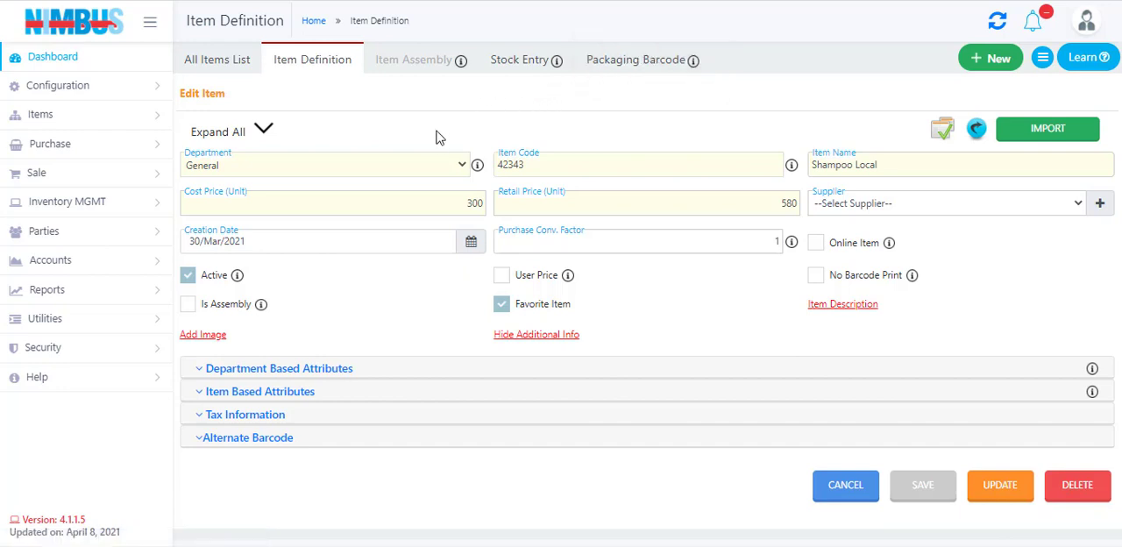
left_click(655, 66)
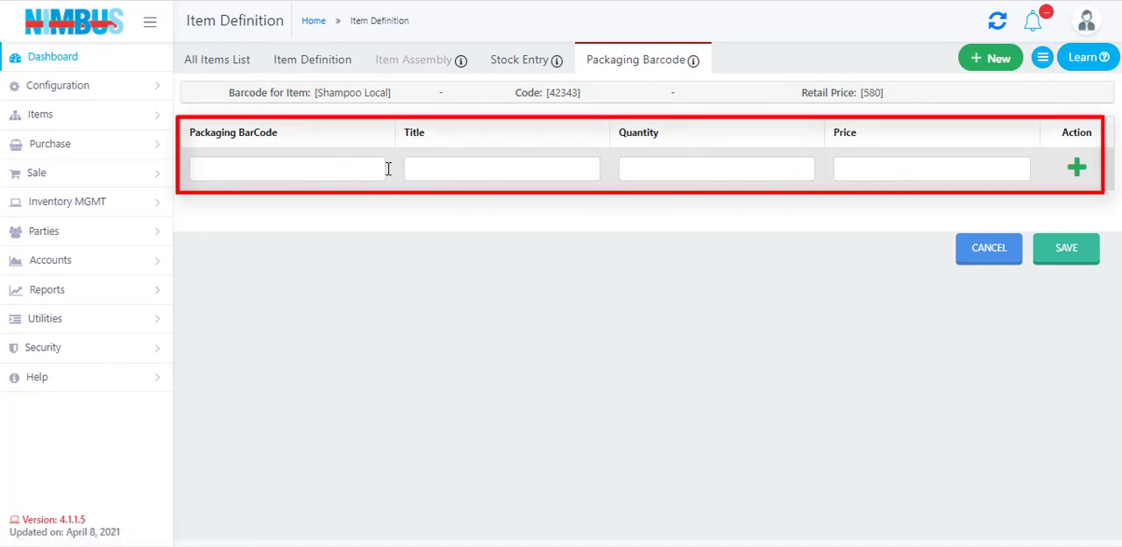
left_click(329, 170)
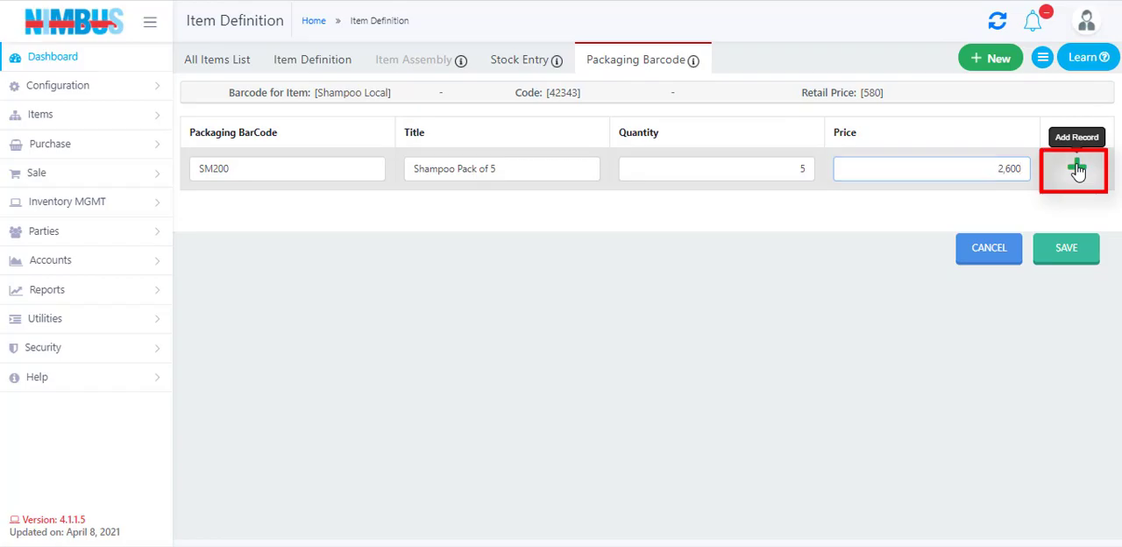
left_click(1077, 170)
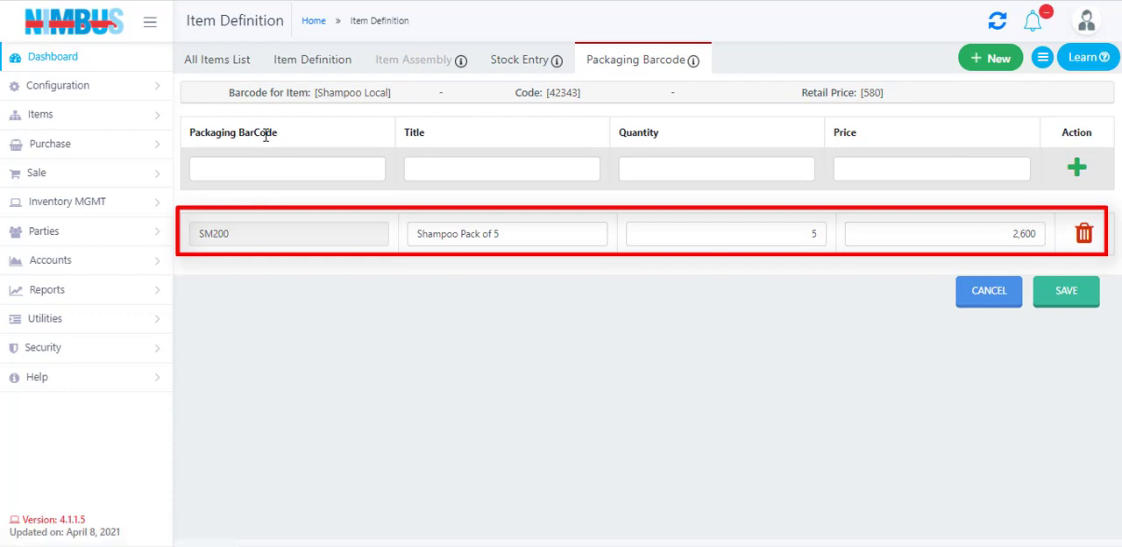
- Add packaging barcode SM500 titled Shampoo Pack of 10 with quantity 10 and price 5,500, and save the packaging barcodes
left_click(279, 167)
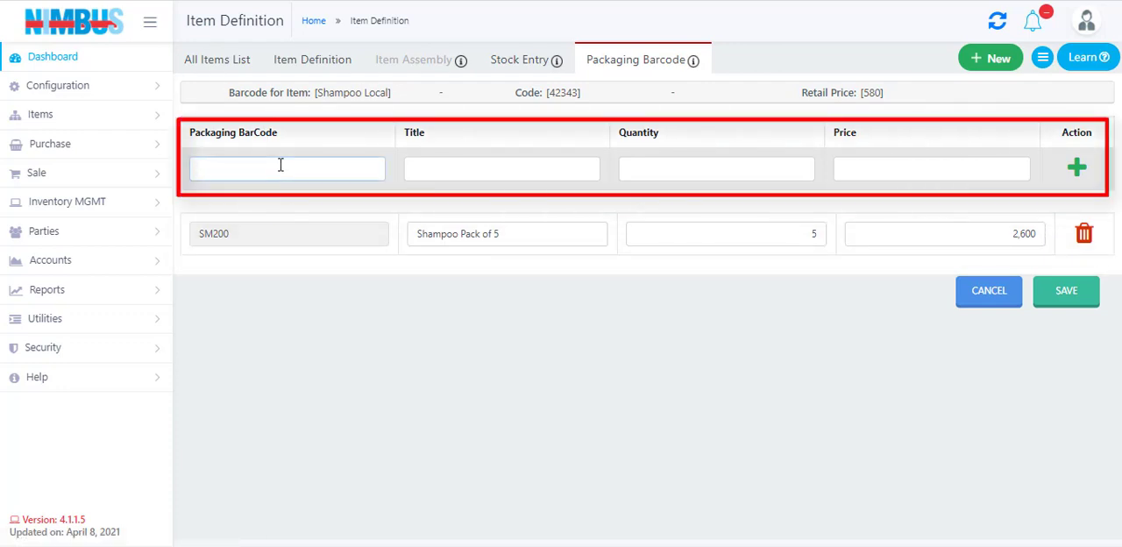
type("SM500")
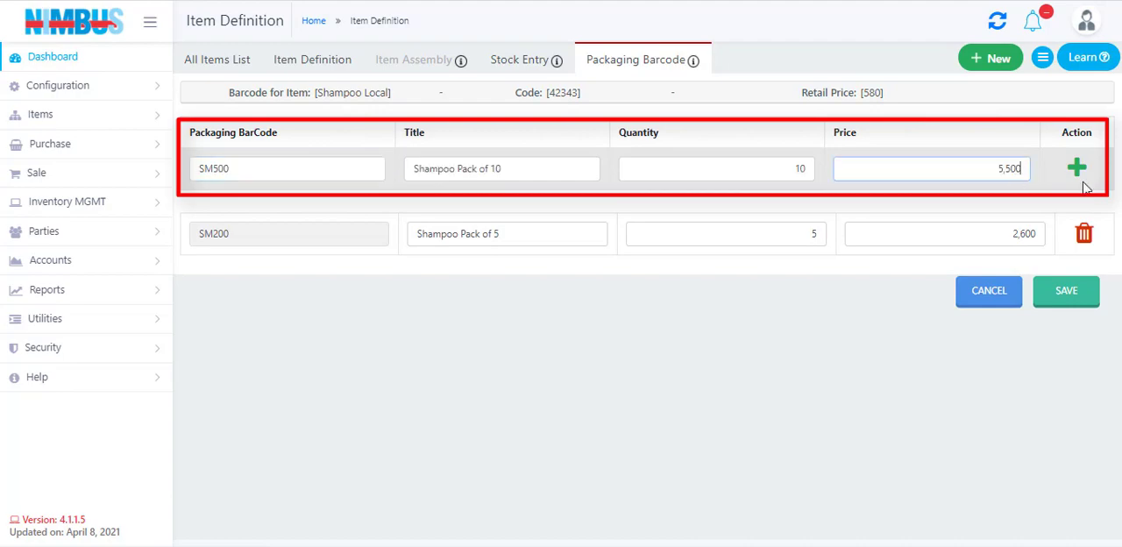
left_click(1076, 168)
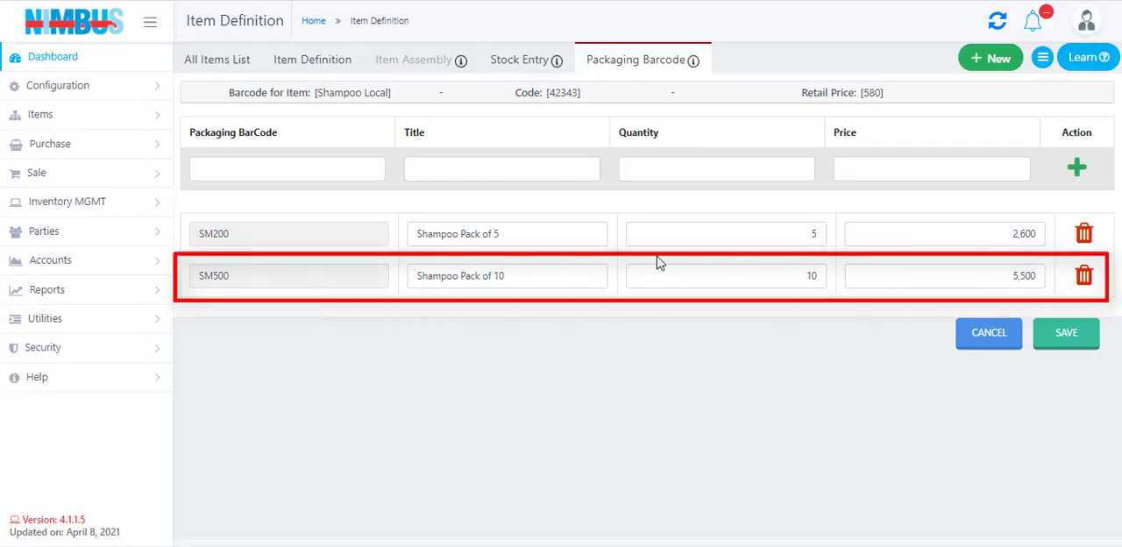
left_click(1071, 341)
left_click(638, 325)
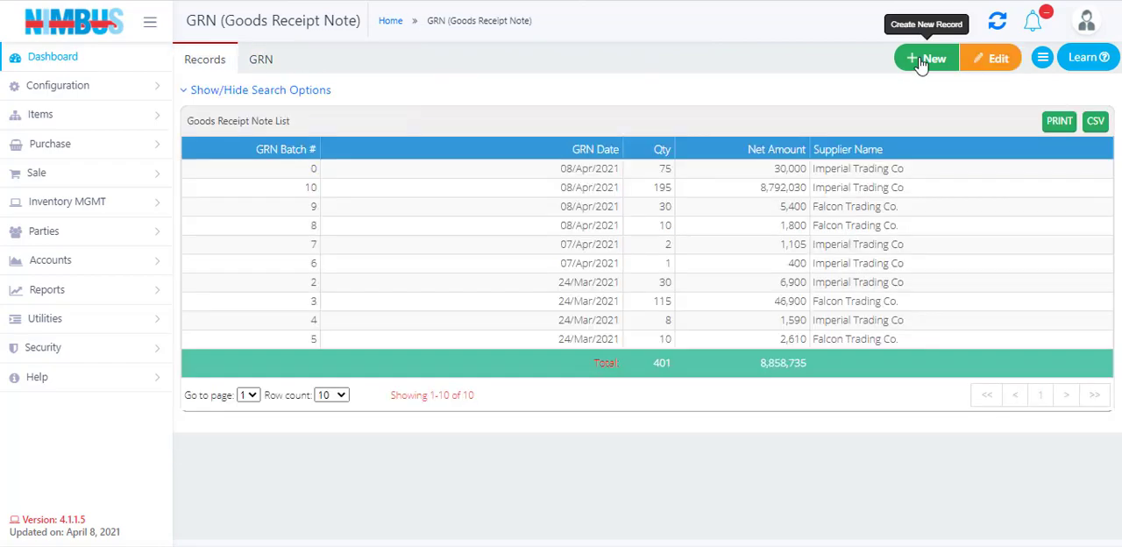
- Create a new goods receipt note without loading the unsaved data and choose Imperial Trading Co as supplier
left_click(921, 59)
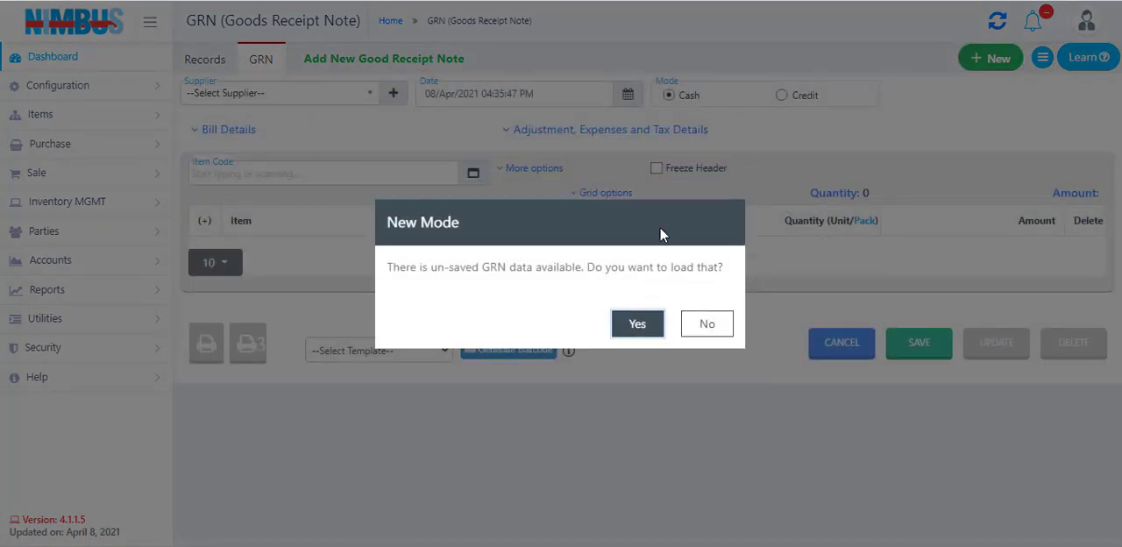
left_click(714, 325)
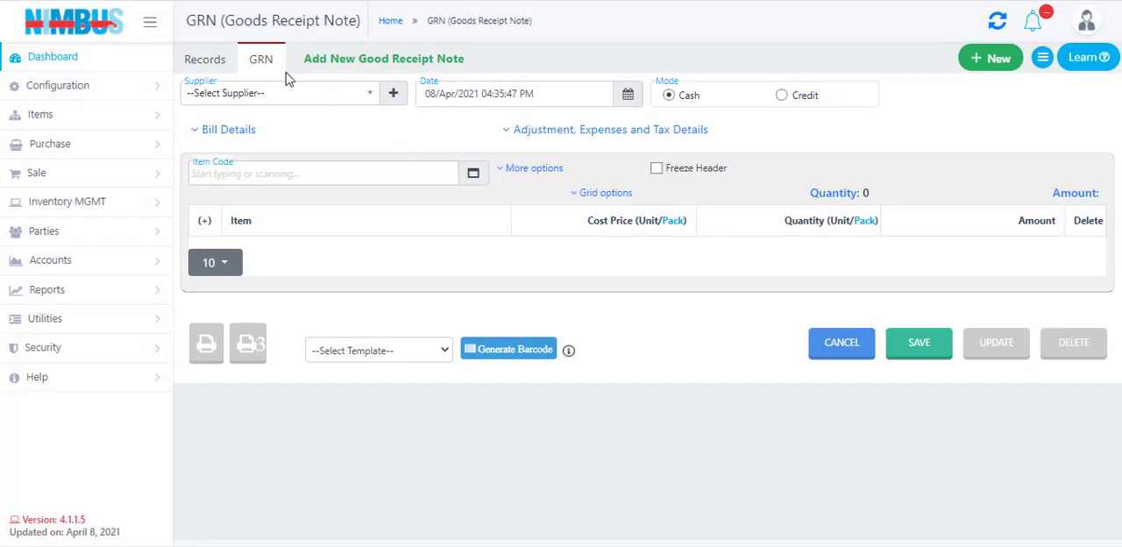
left_click(292, 98)
left_click(286, 158)
- Add Shampoo Pack of 5 (SM200) and Shampoo Pack of 10 (SM500) to the receipt note with a quantity of 10 each
type("sm")
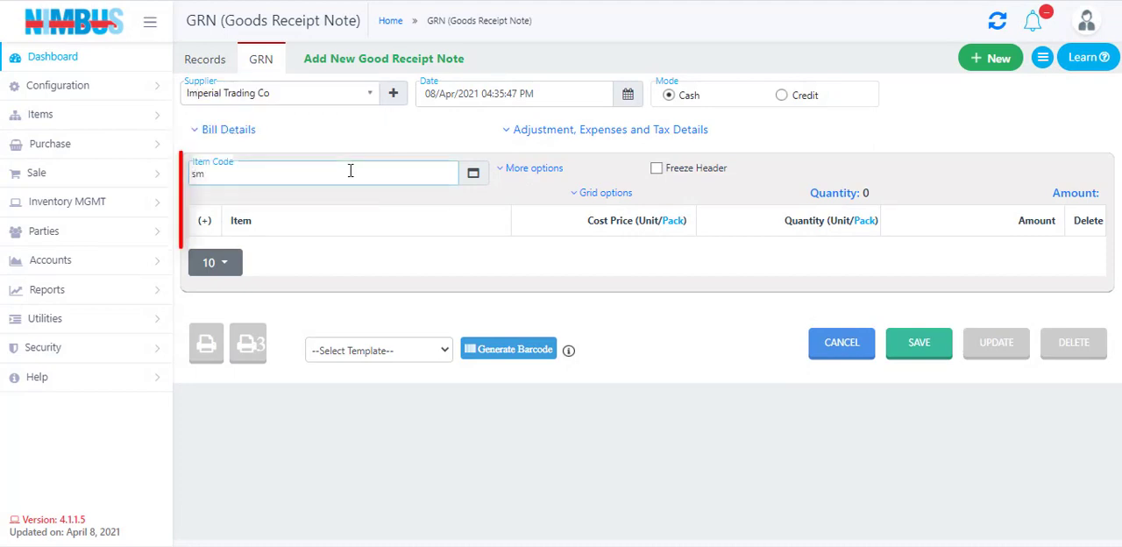
key("Return")
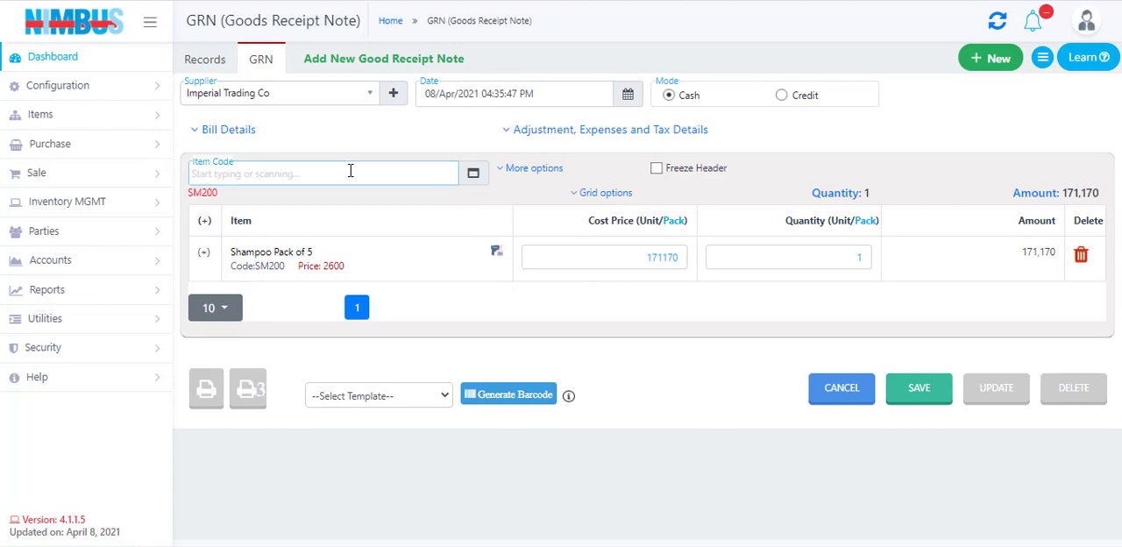
type("sm")
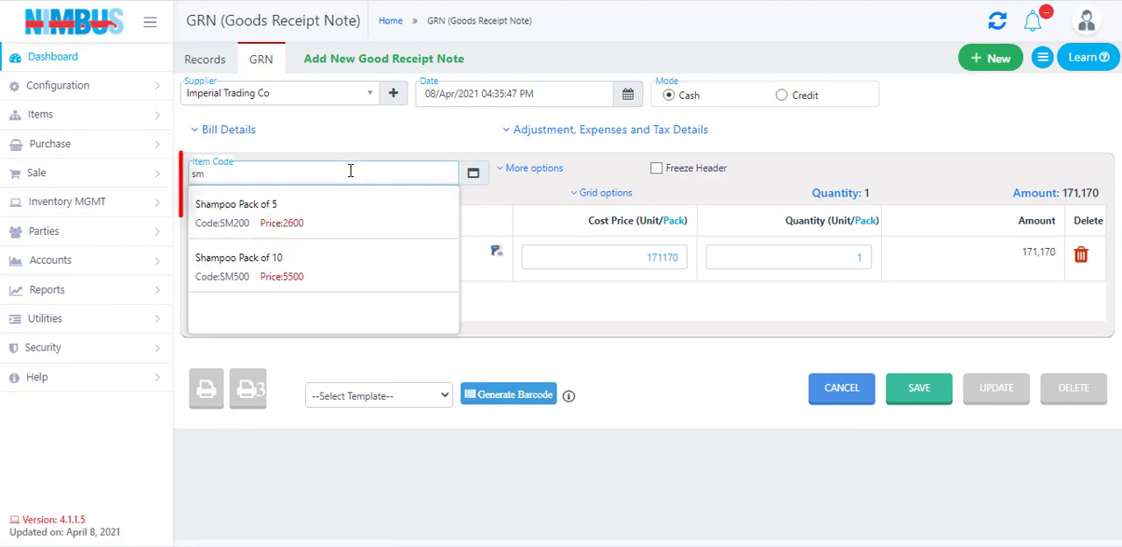
key("Down")
key("Return")
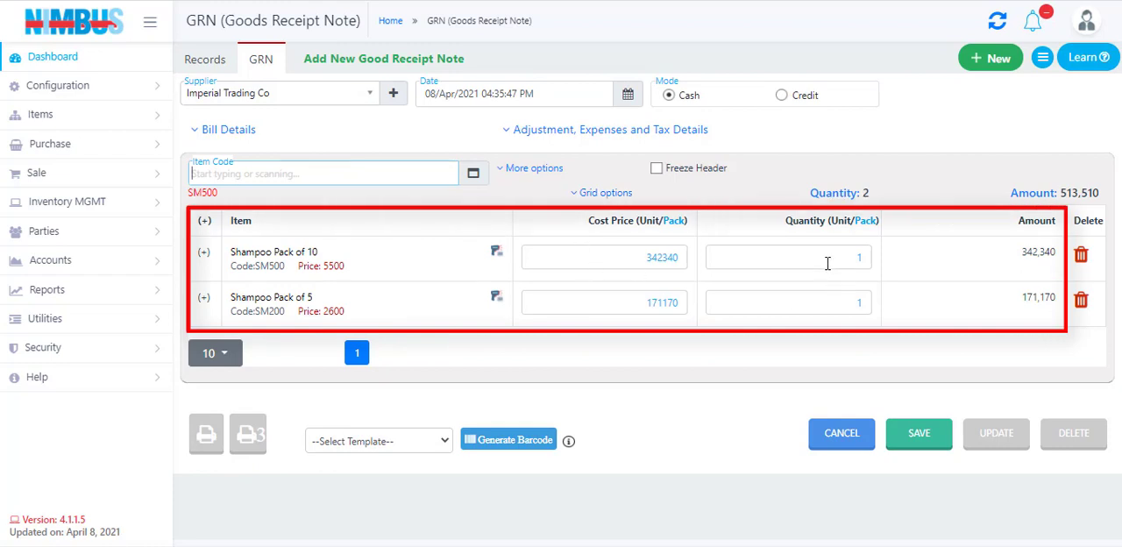
double_click(860, 261)
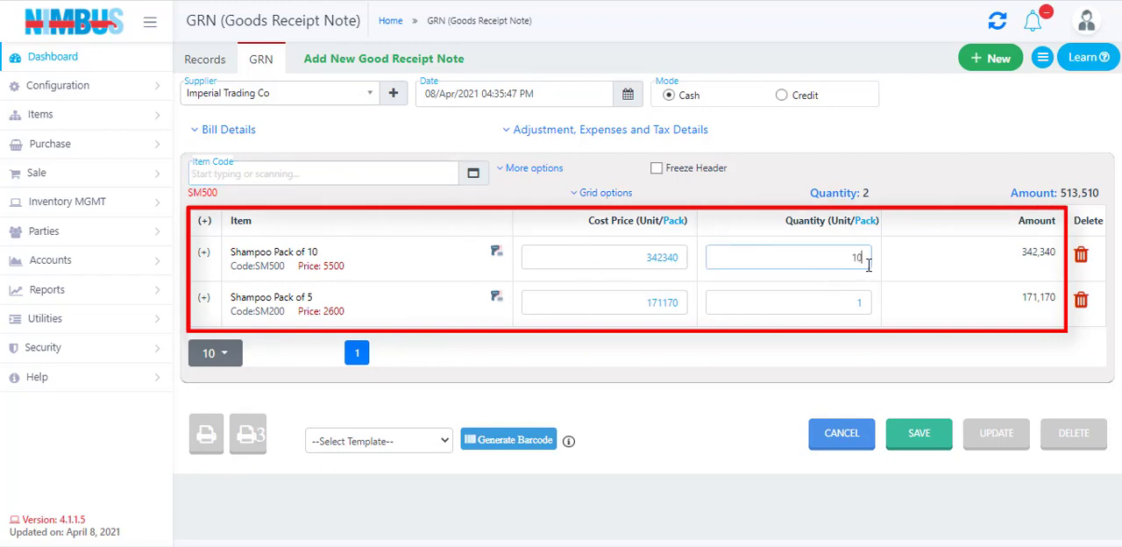
left_click(844, 299)
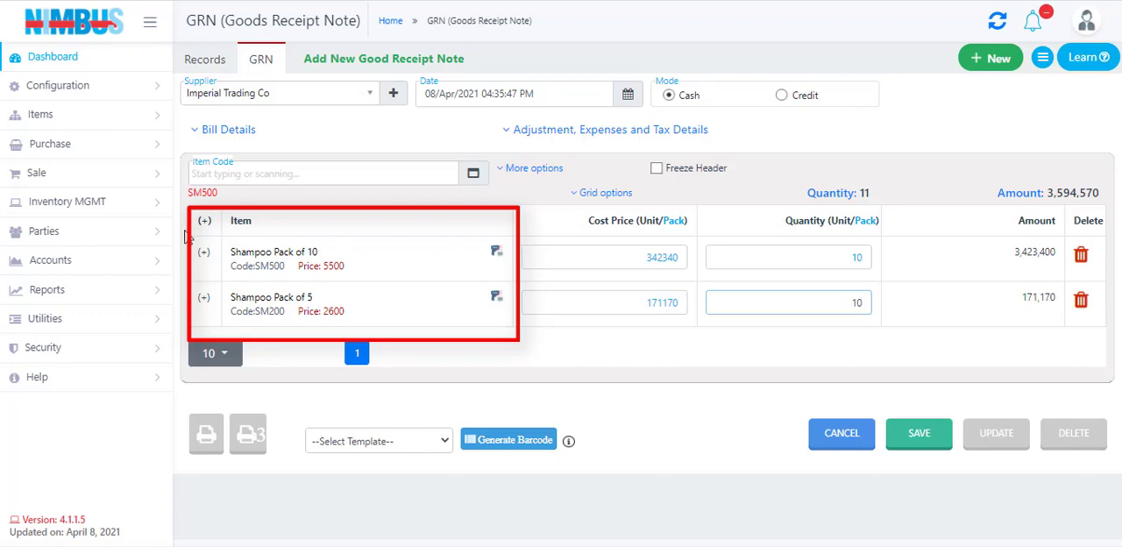
- Examine the pack details of the Shampoo Pack of 10 line, including its units and unit prices, and collapse the line again
left_click(204, 254)
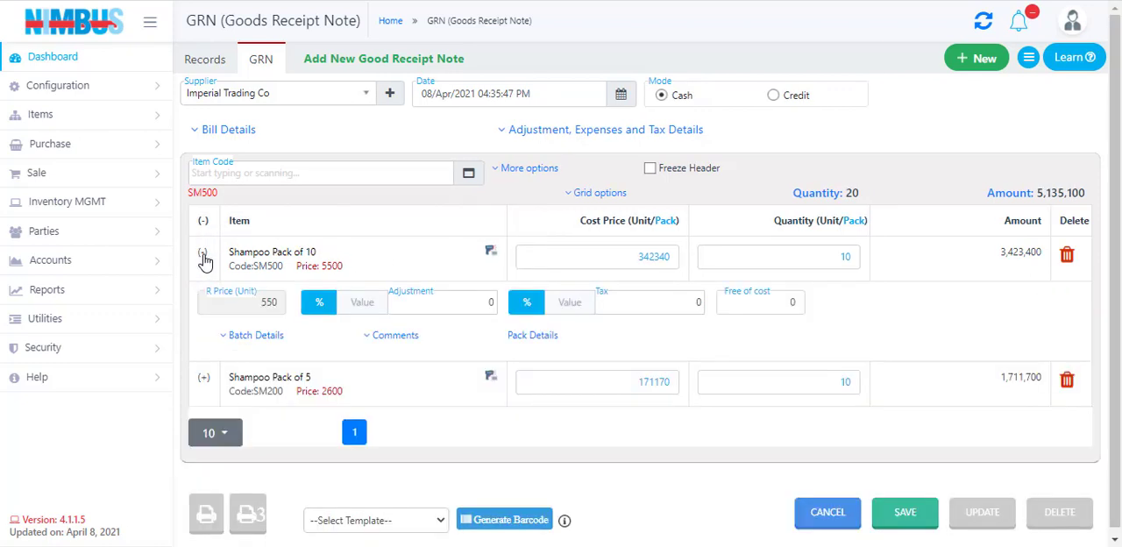
left_click(533, 342)
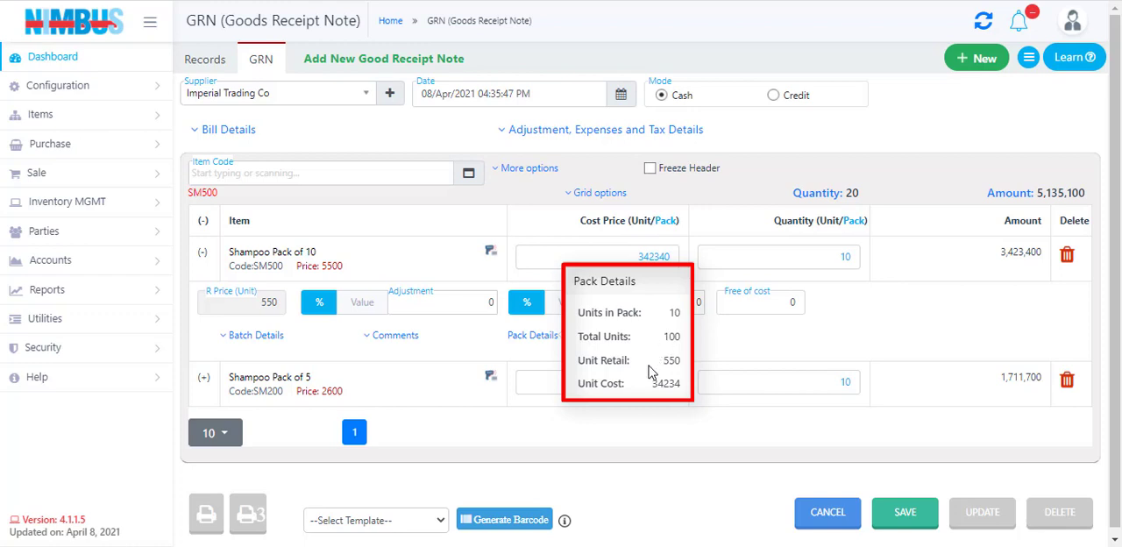
left_click(897, 313)
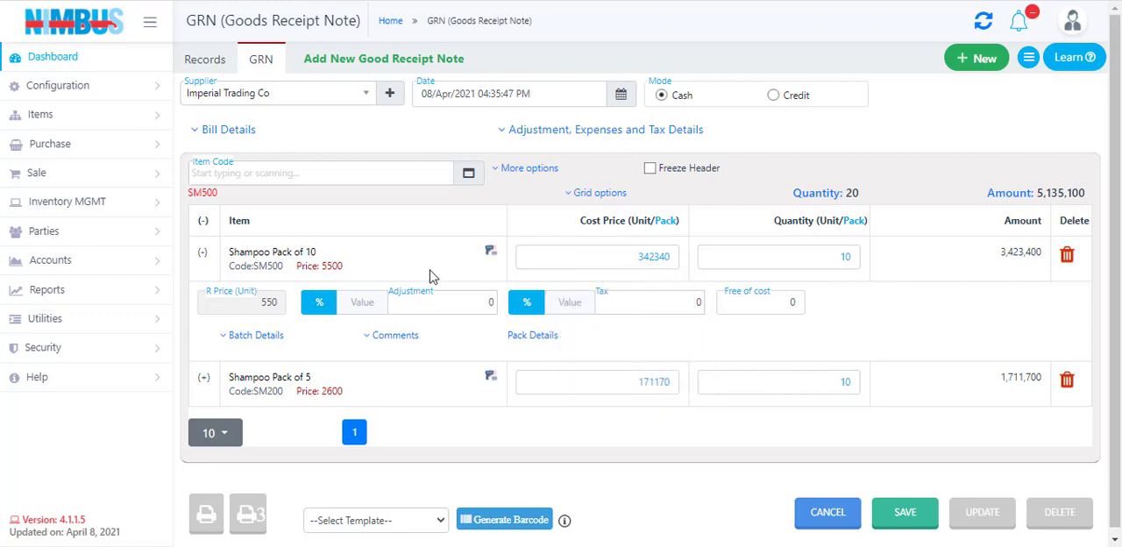
left_click(204, 252)
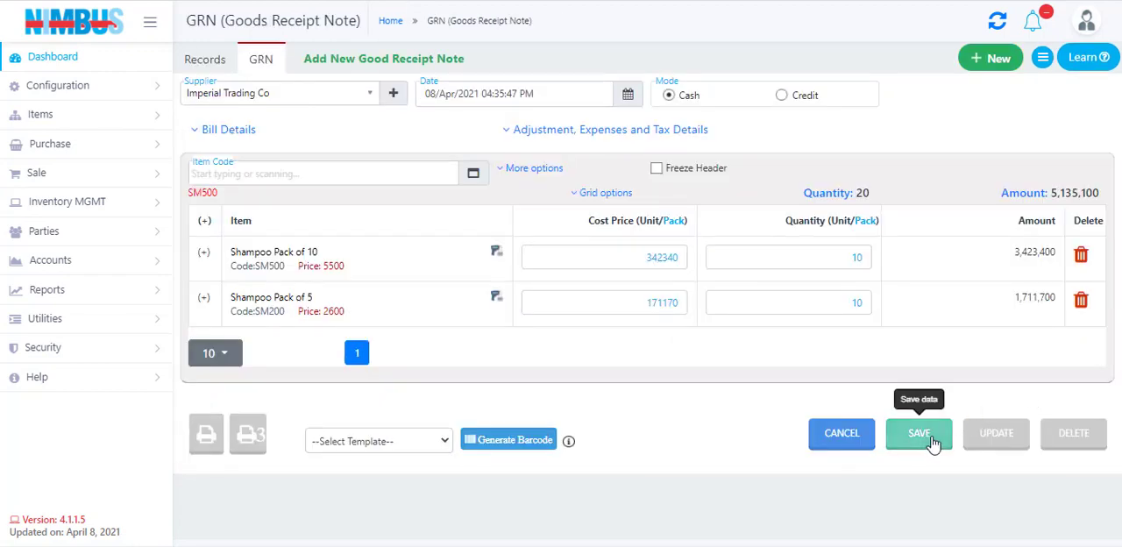
- Save the goods receipt note and confirm saving the record
left_click(914, 433)
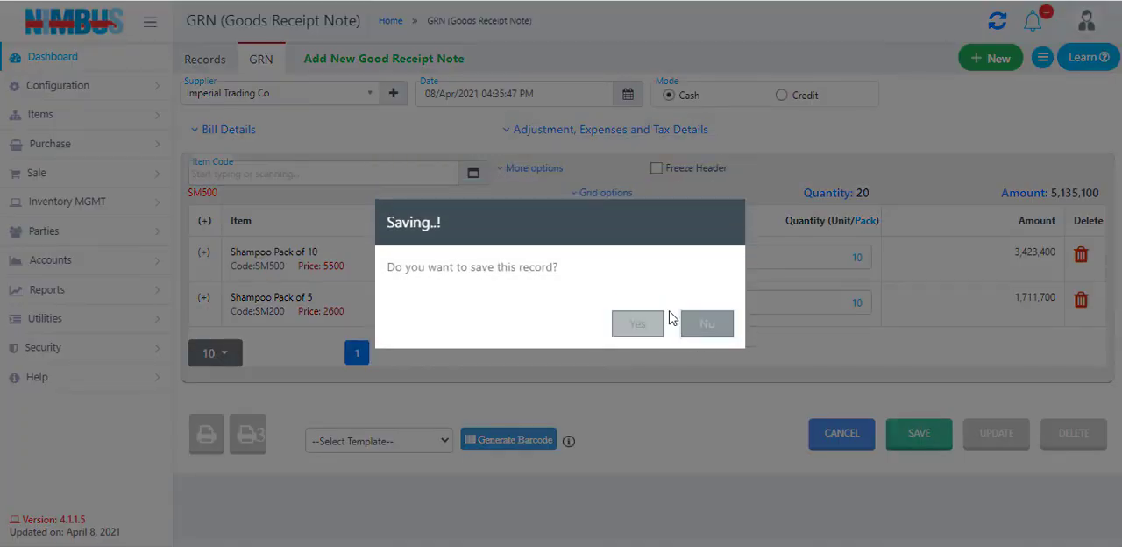
left_click(638, 324)
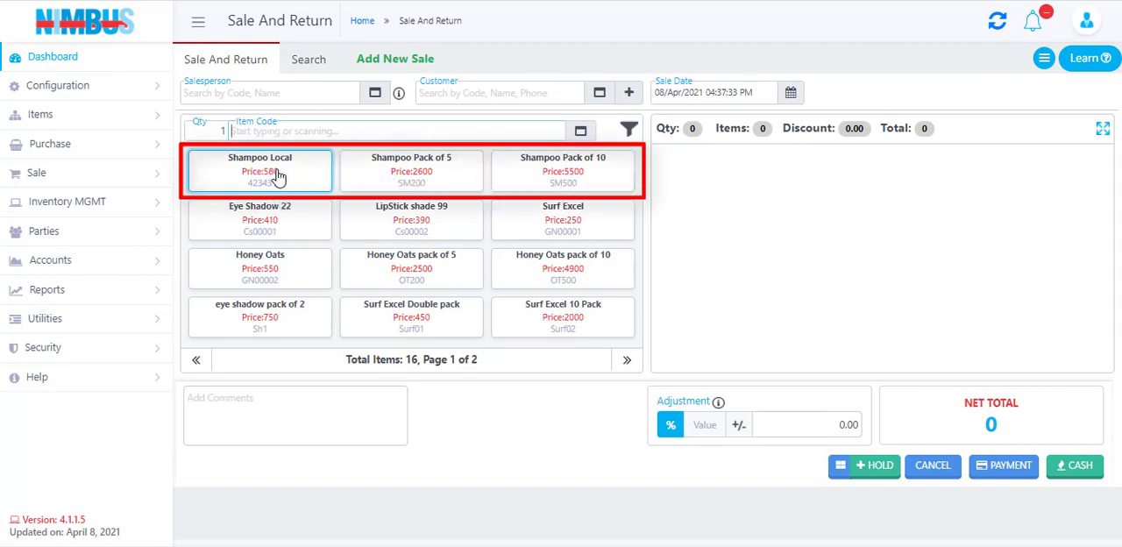
- Sell one Shampoo Pack of 5 and one Shampoo Pack of 10 for cash, and dismiss the receipt print preview
left_click(427, 175)
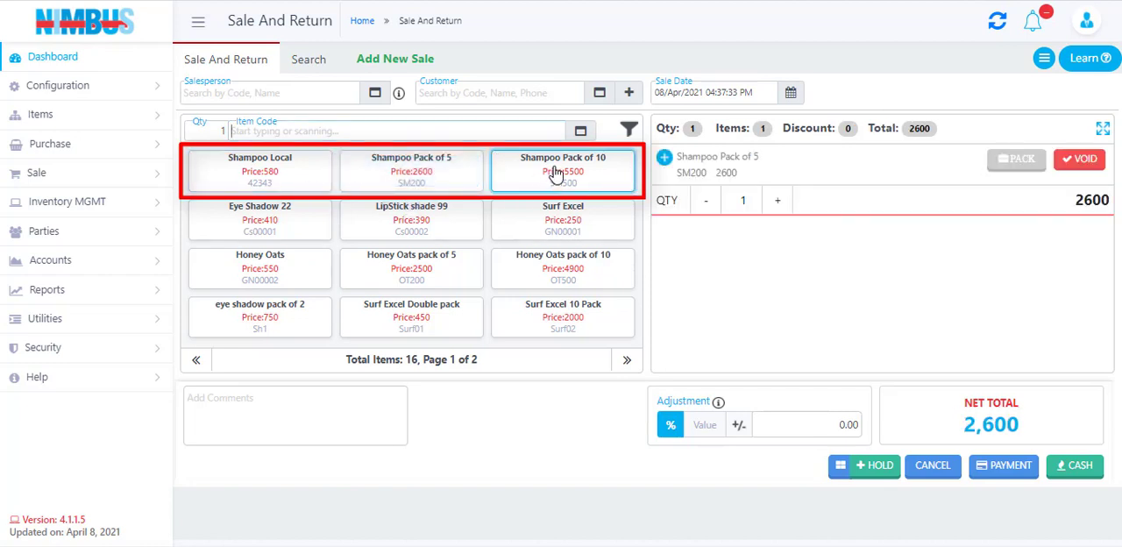
left_click(555, 172)
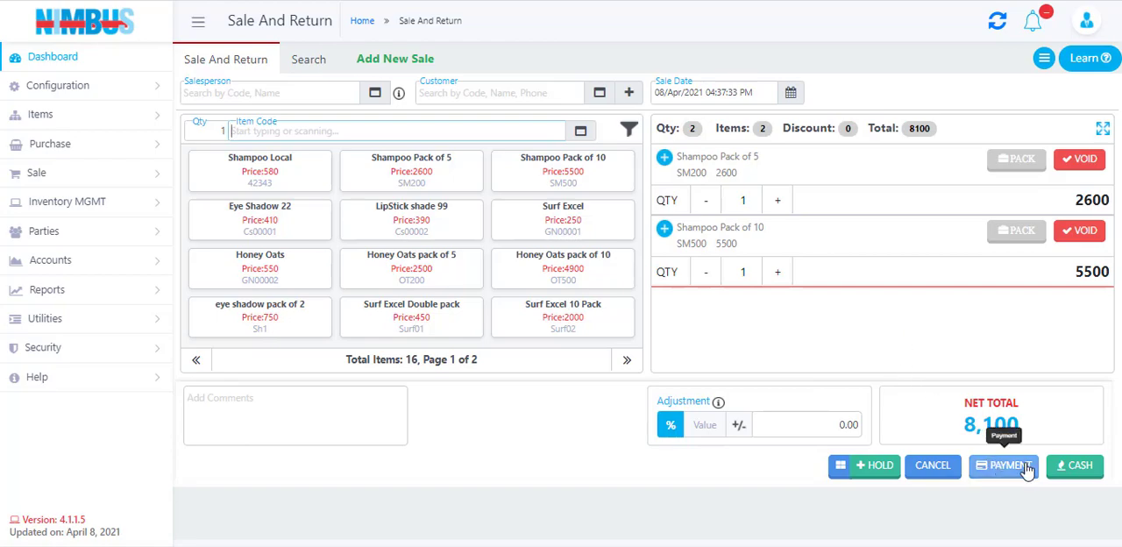
left_click(1075, 466)
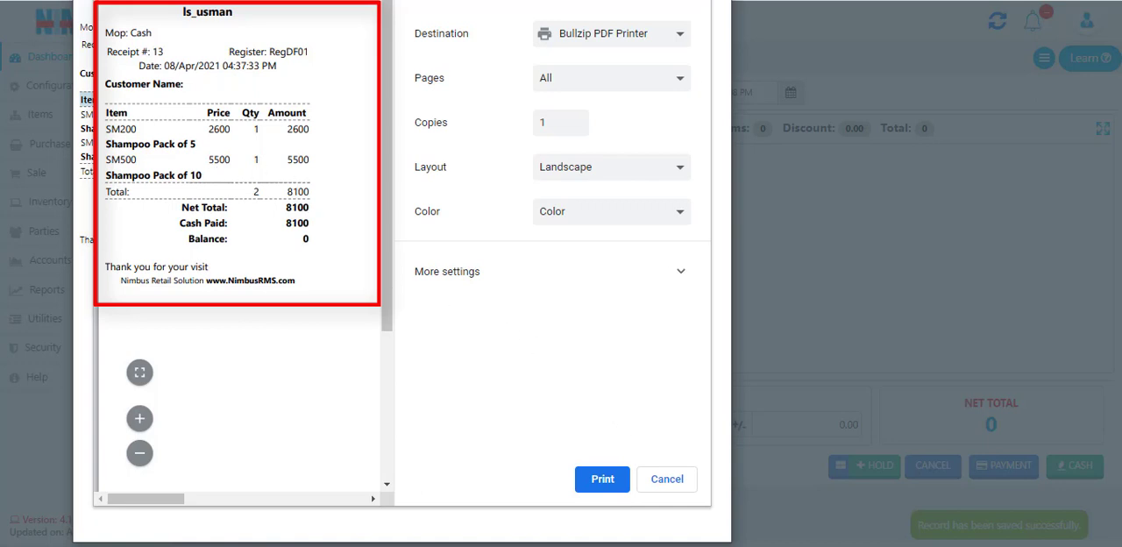
key("Escape")
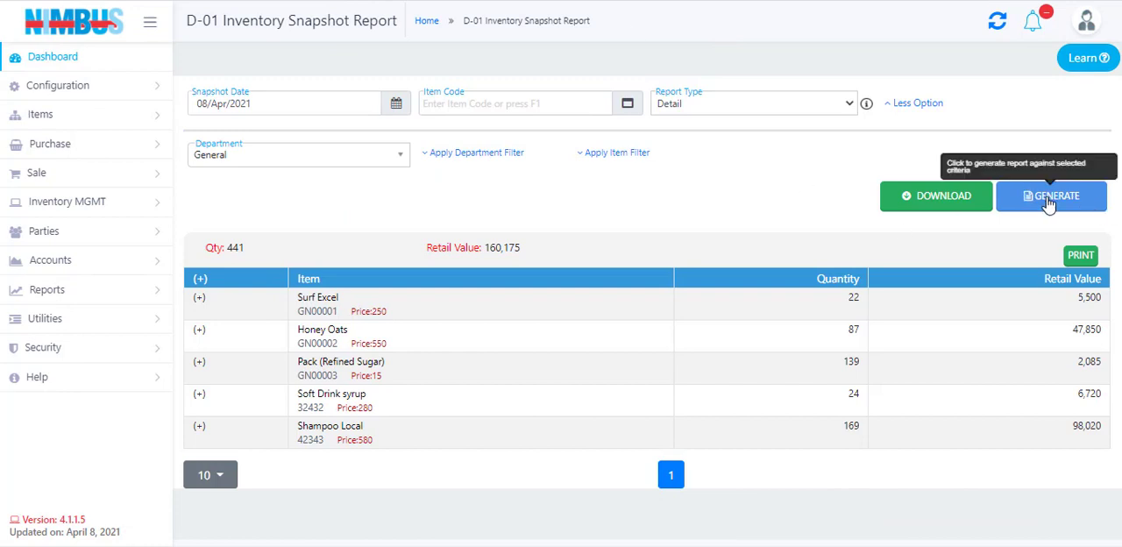
- Regenerate the detailed inventory snapshot report for the General department dated 08/Apr/2021 to check the Shampoo Local stock
left_click(1050, 203)
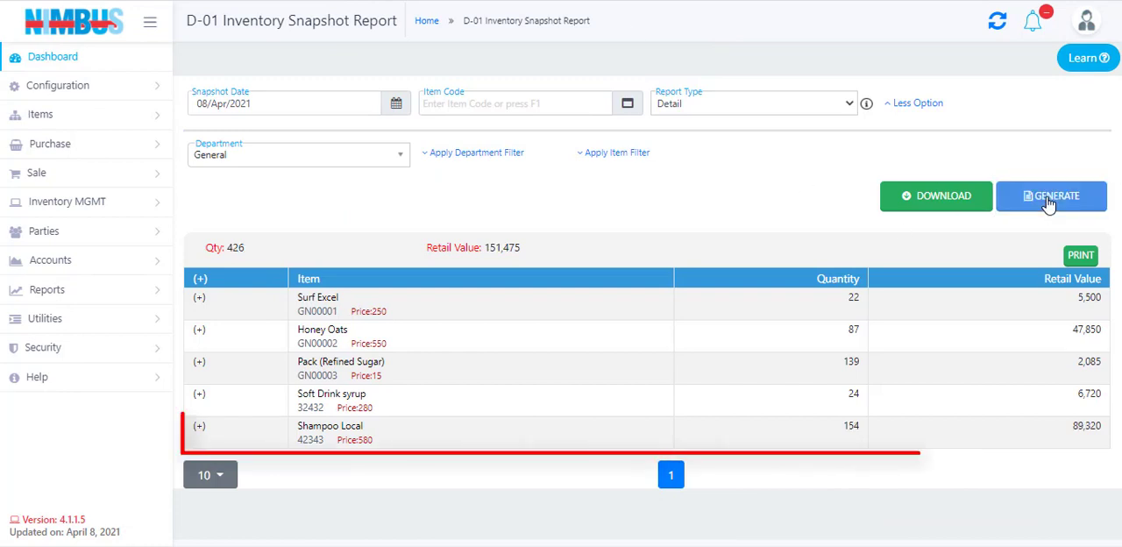